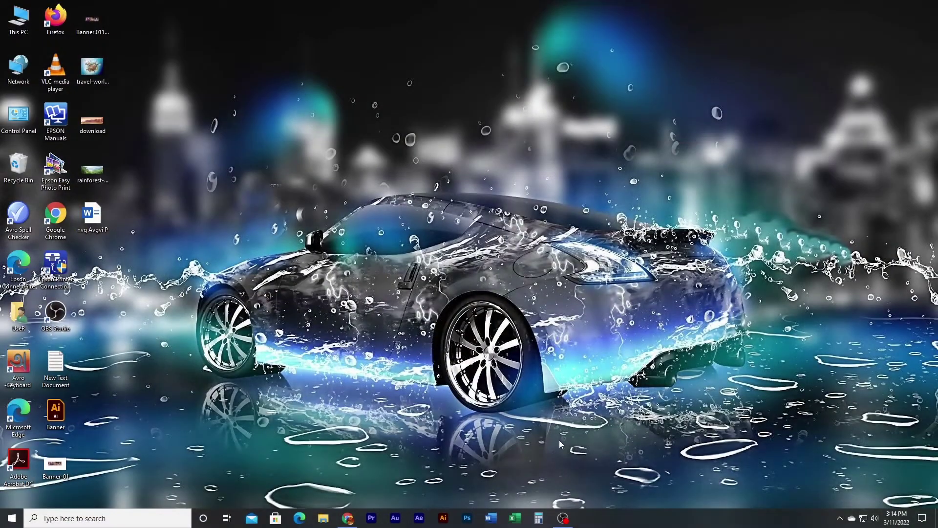
Step: Launch Microsoft Word from the taskbar
left_click(491, 519)
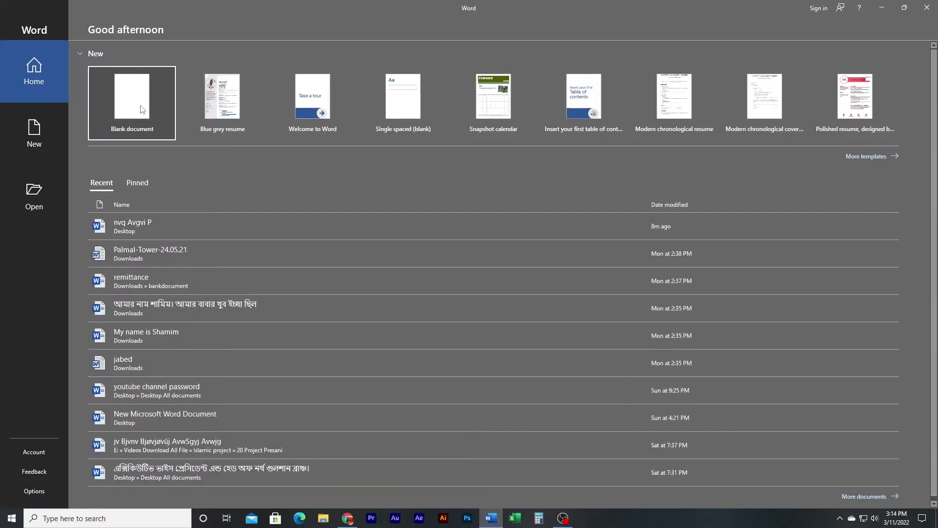
Step: Create a new blank document and bring up the Insert ribbon commands
left_click(142, 109)
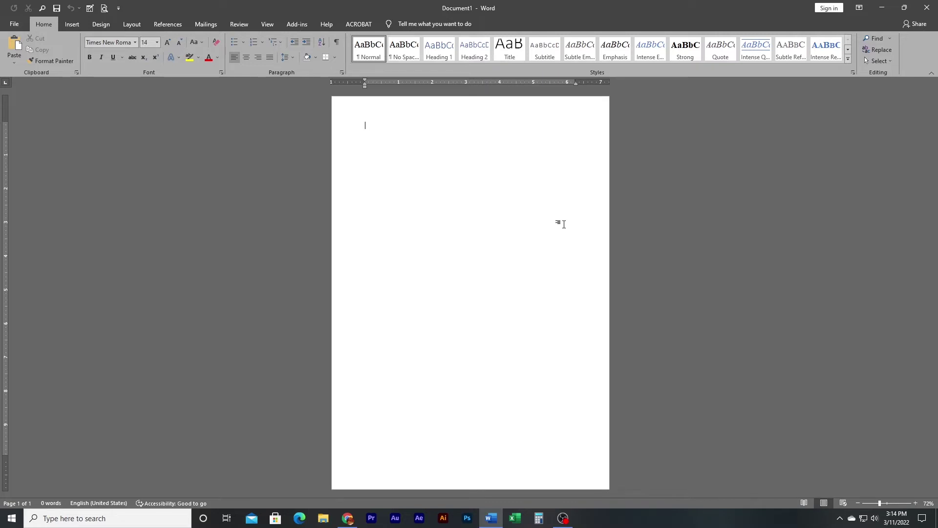
left_click(79, 25)
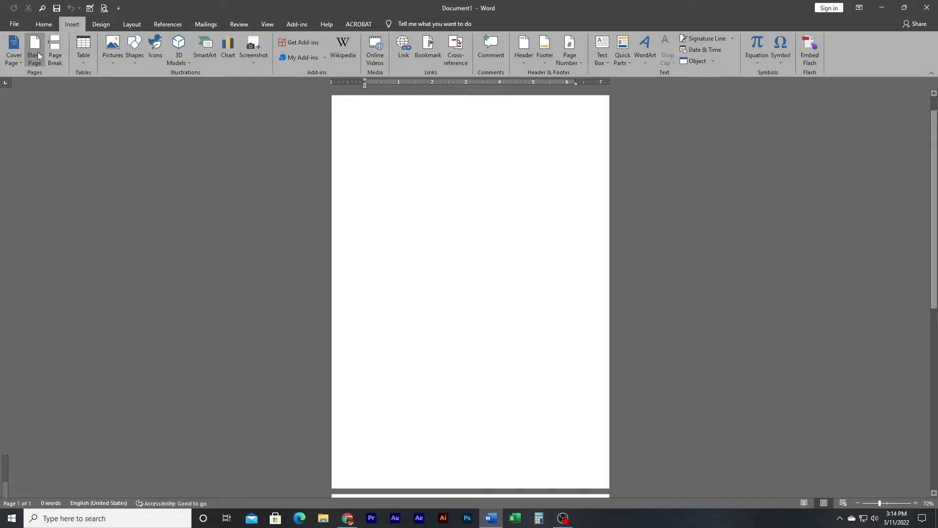
Step: Insert a blank page, check the result, then undo the stray page
left_click(105, 137)
scroll(524, 320, "up", 3)
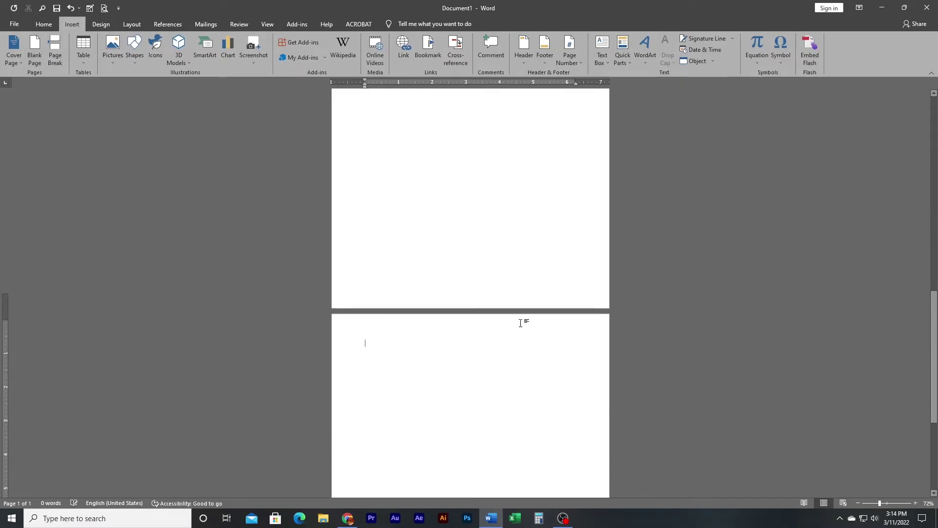
scroll(532, 322, "down", 4)
scroll(532, 322, "down", 3, "ctrl")
scroll(532, 326, "down", 3, "ctrl")
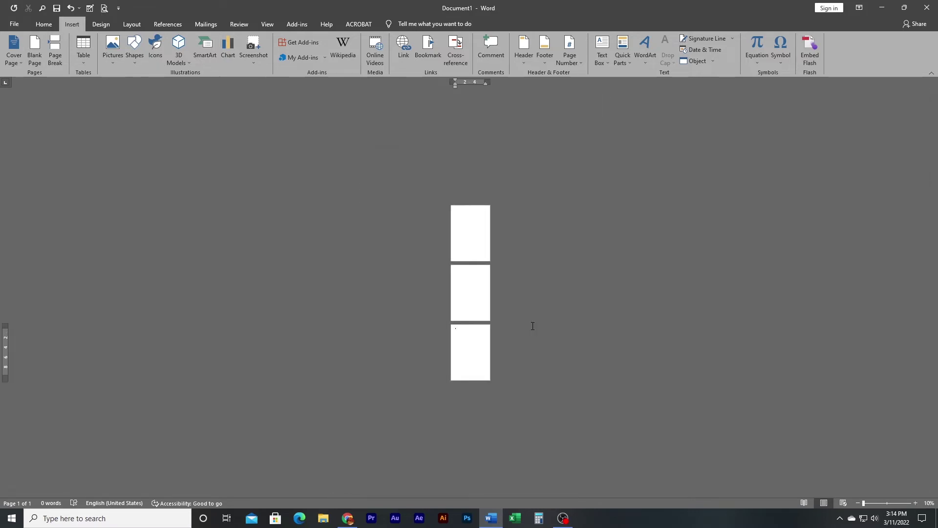
scroll(531, 325, "up", 2, "ctrl")
scroll(532, 326, "up", 2, "ctrl")
scroll(532, 326, "up", 1, "ctrl")
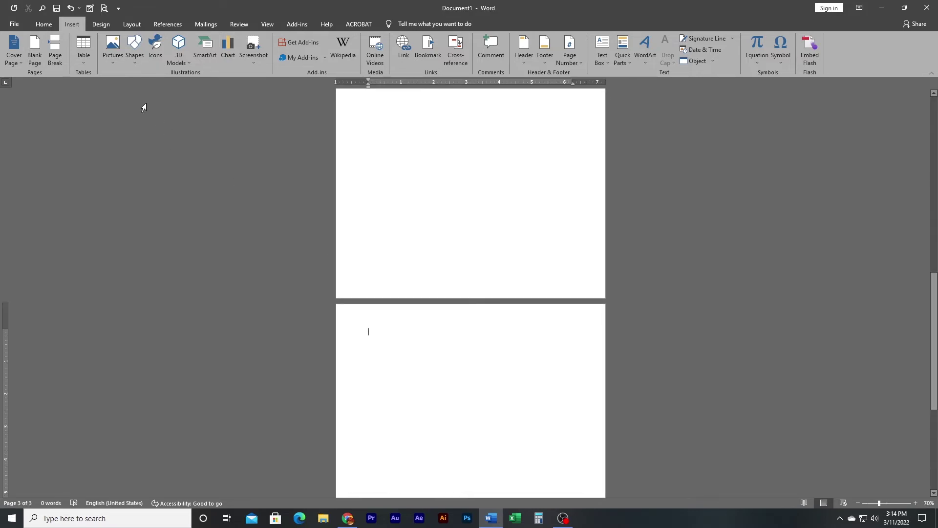
scroll(429, 224, "down", 5, "ctrl")
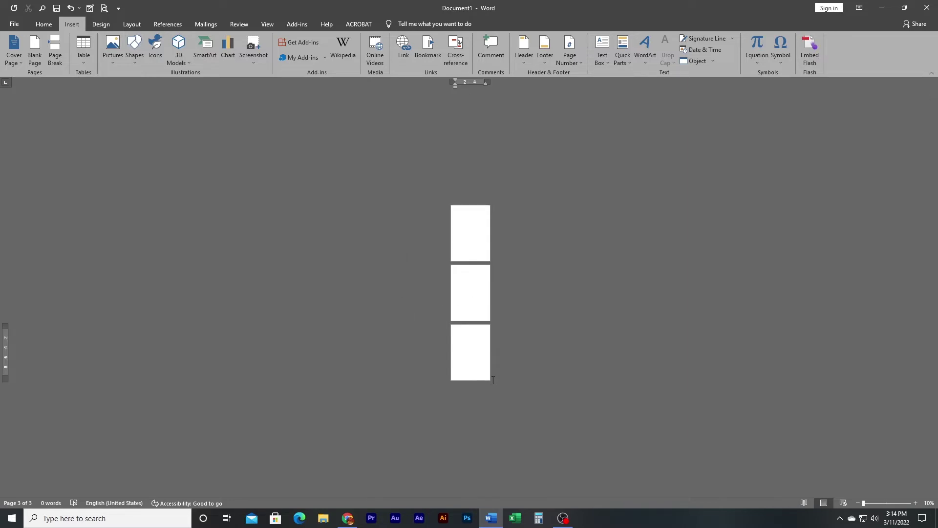
scroll(493, 380, "up", 8, "ctrl")
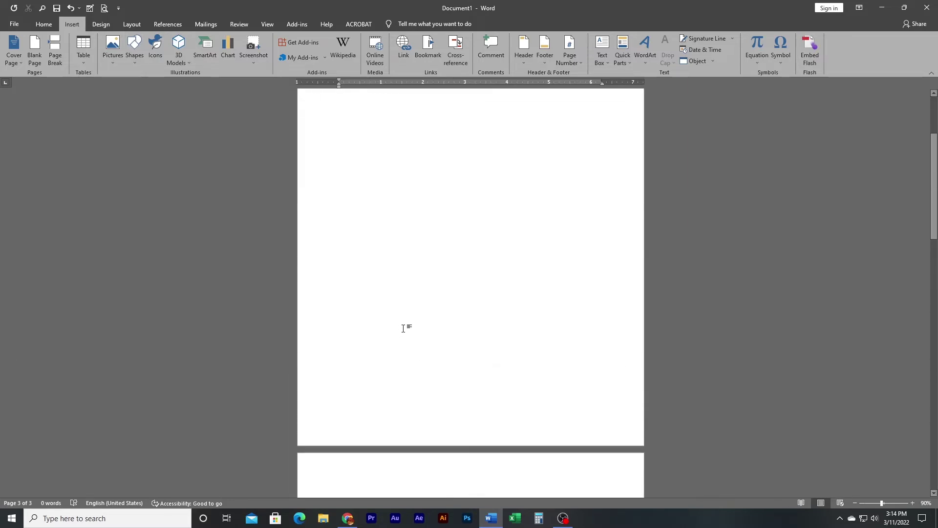
key("ctrl+z")
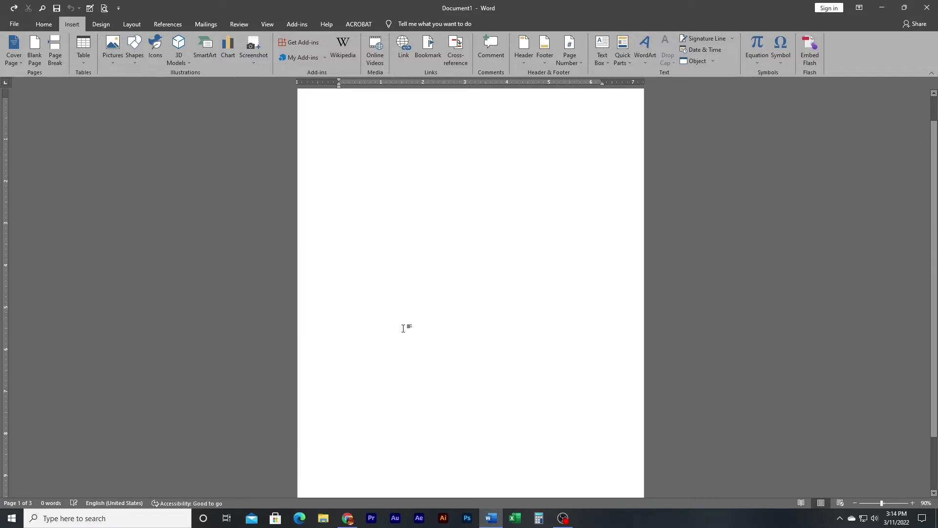
Step: Insert two more blank pages so the document is three pages long
scroll(426, 342, "down", 4, "ctrl")
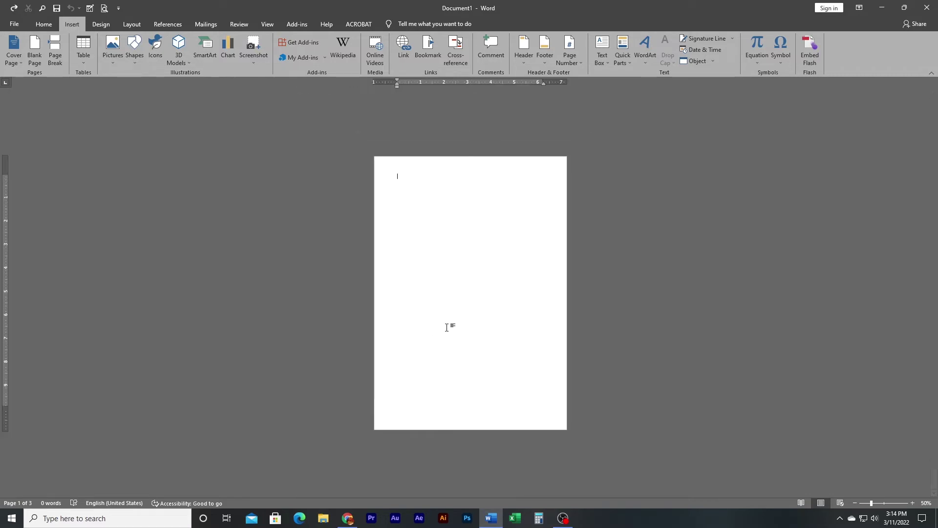
left_click(35, 49)
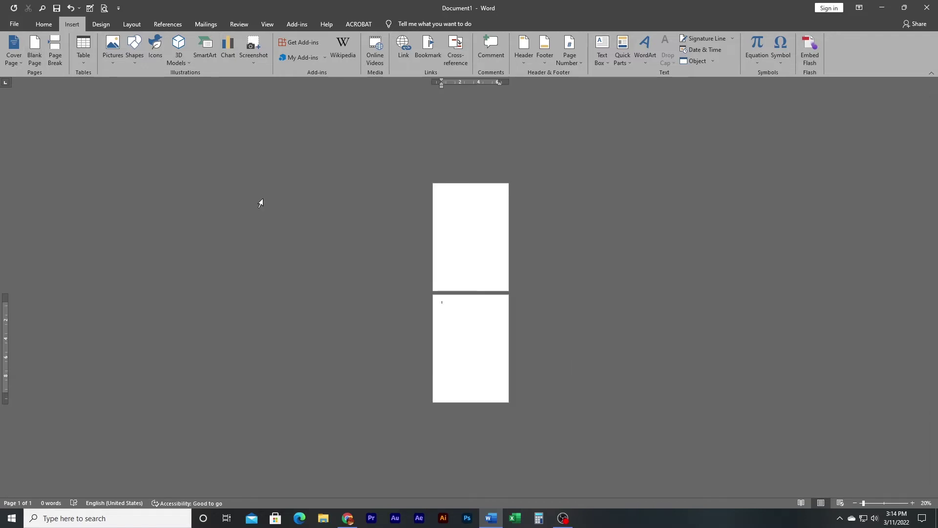
left_click(34, 49)
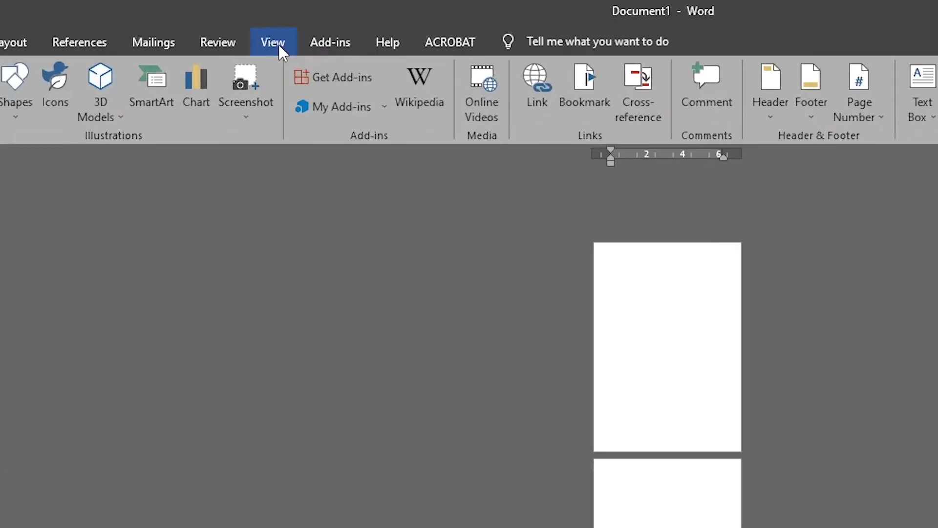
Step: View pages side by side and remove the extra blank pages, leaving one page
left_click(272, 27)
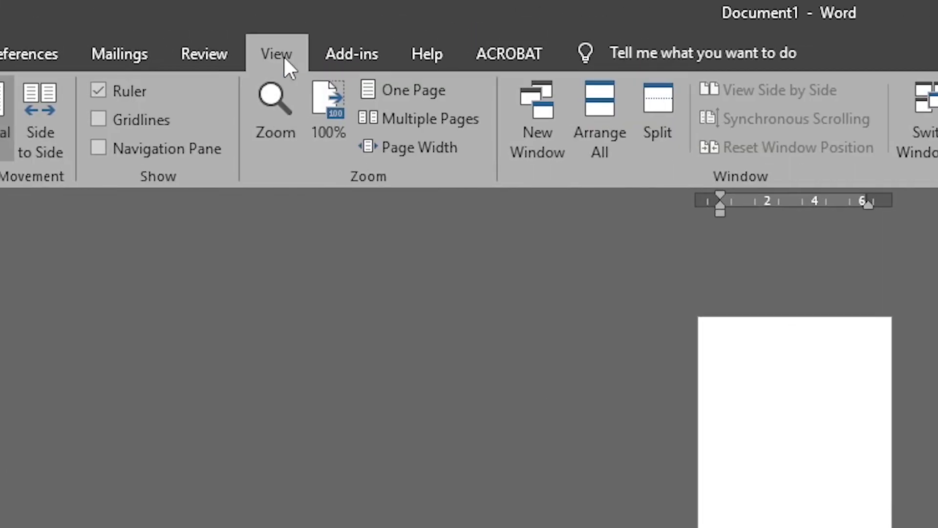
left_click(416, 125)
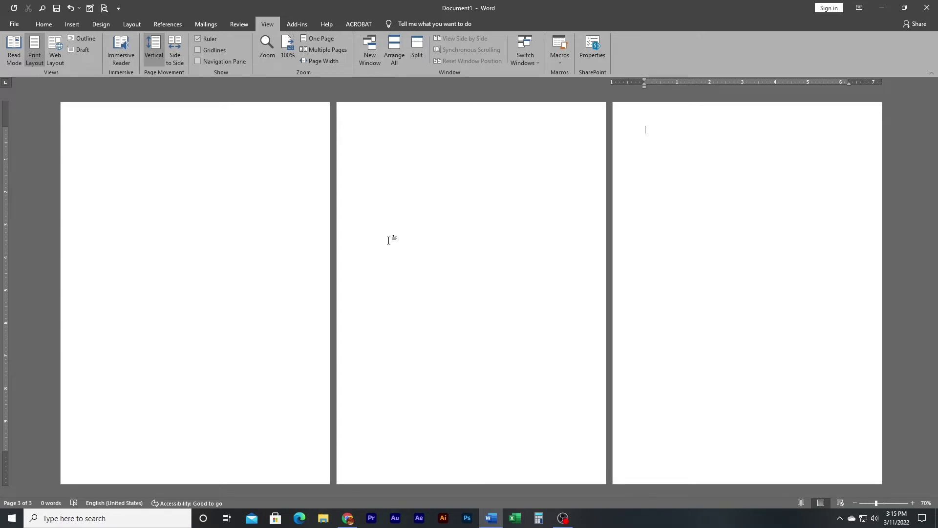
key("BackSpace")
key("BackSpace")
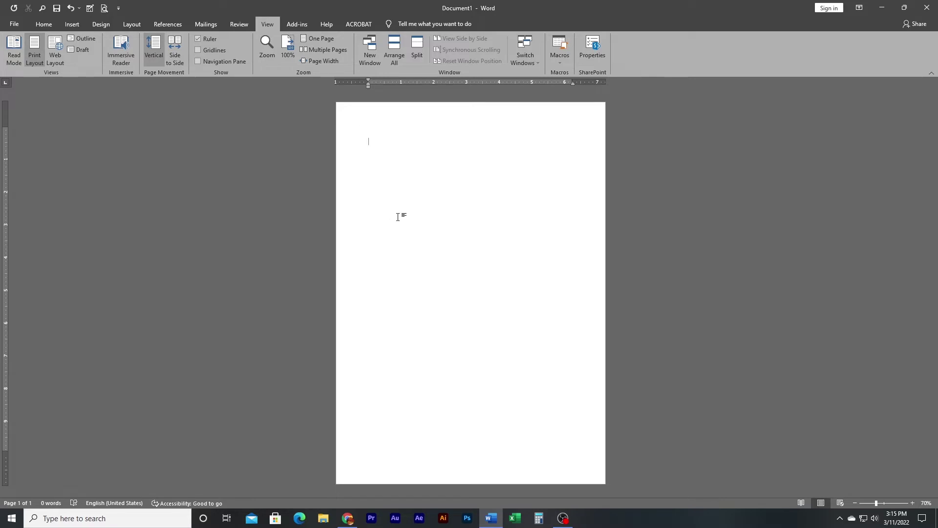
left_click(71, 27)
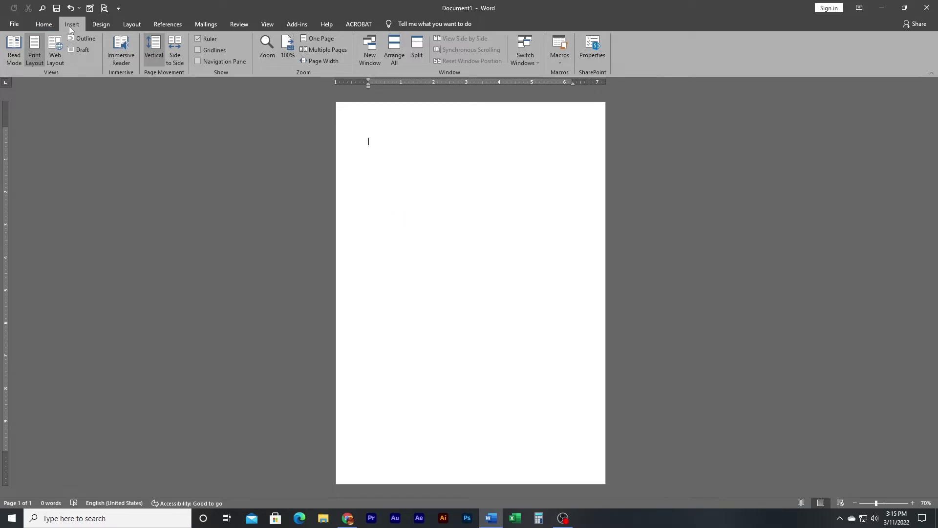
left_click(134, 24)
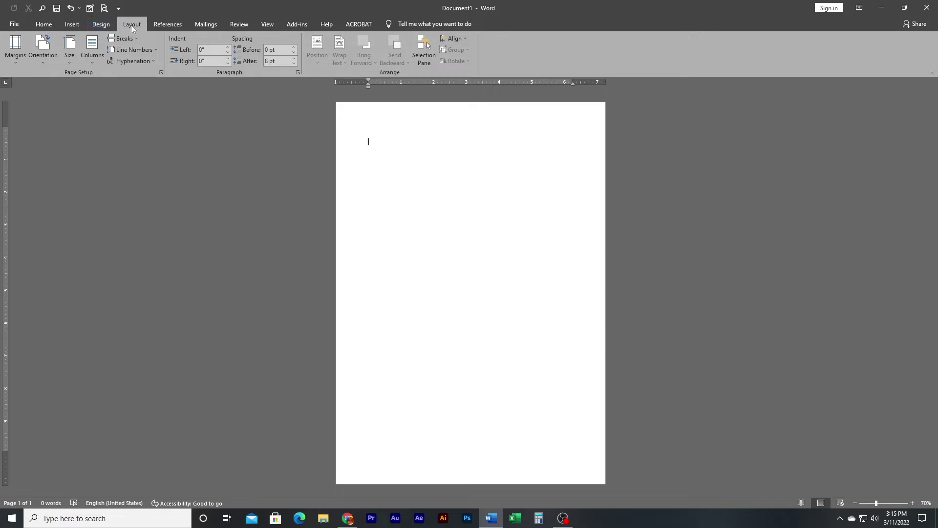
Step: Insert two Next Page section breaks, creating three pages in separate sections
left_click(101, 27)
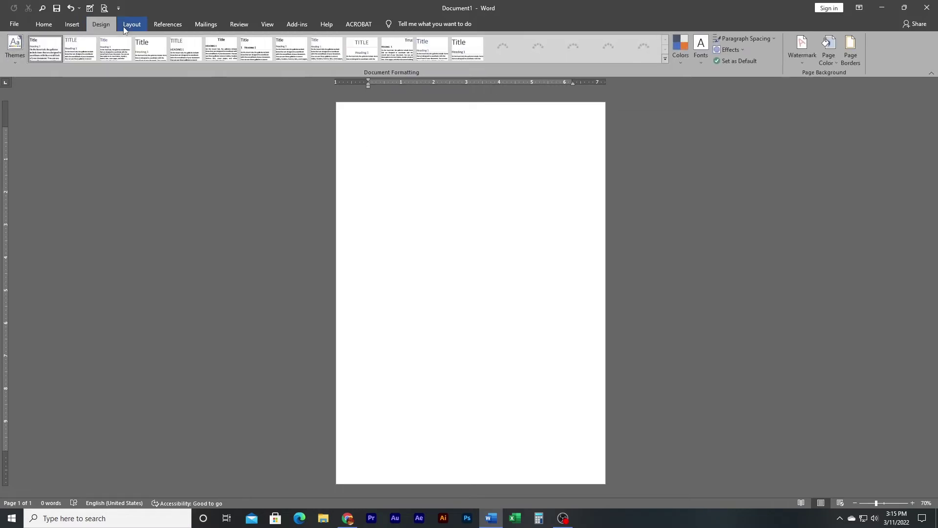
left_click(123, 26)
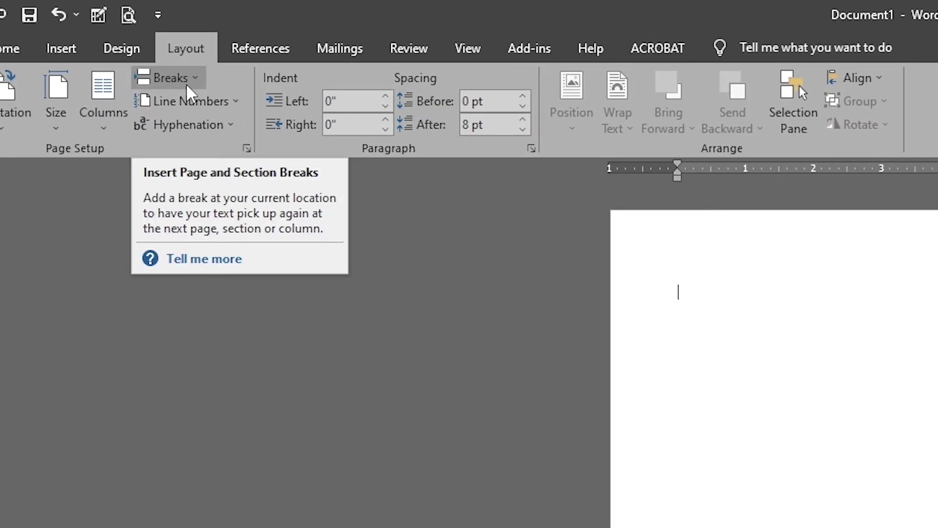
left_click(132, 41)
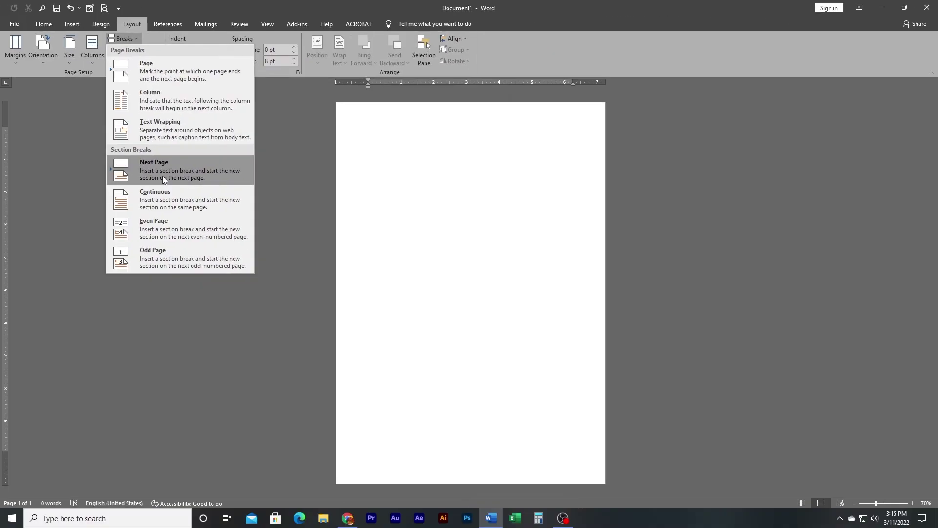
left_click(248, 362)
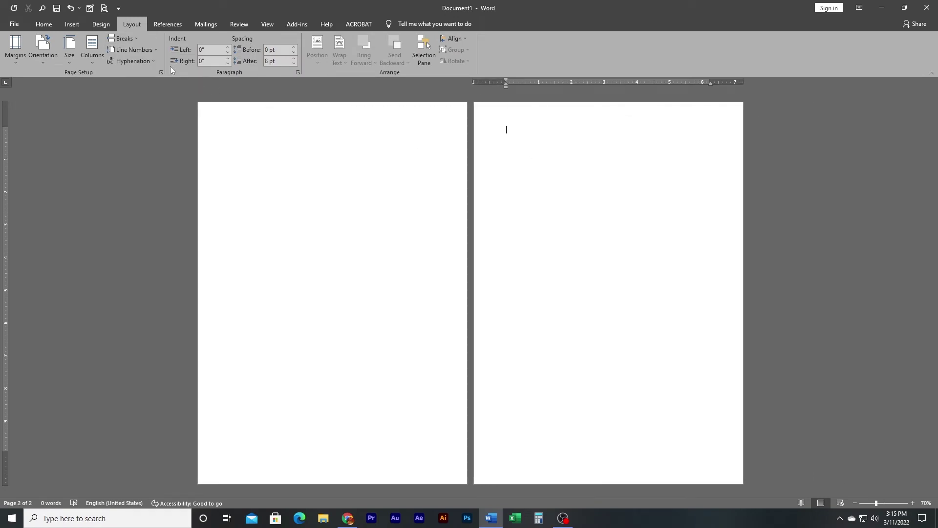
left_click(140, 39)
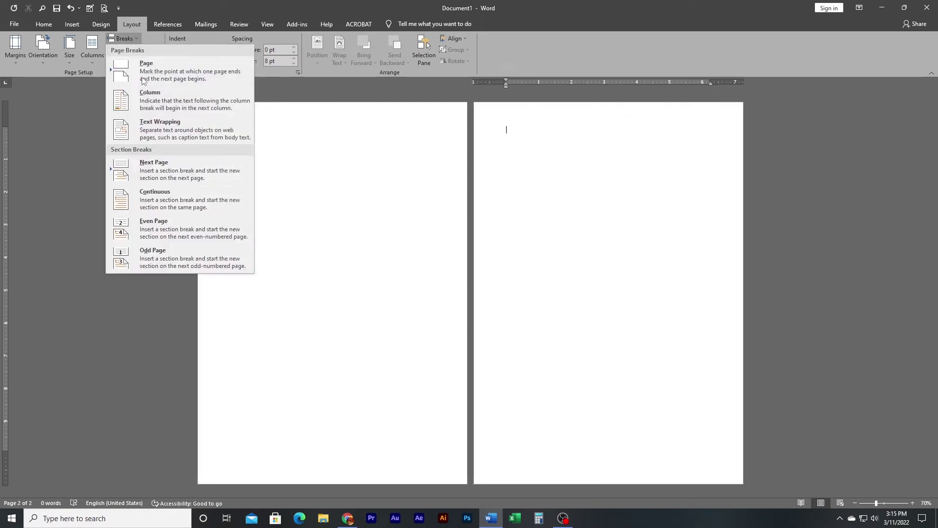
left_click(170, 166)
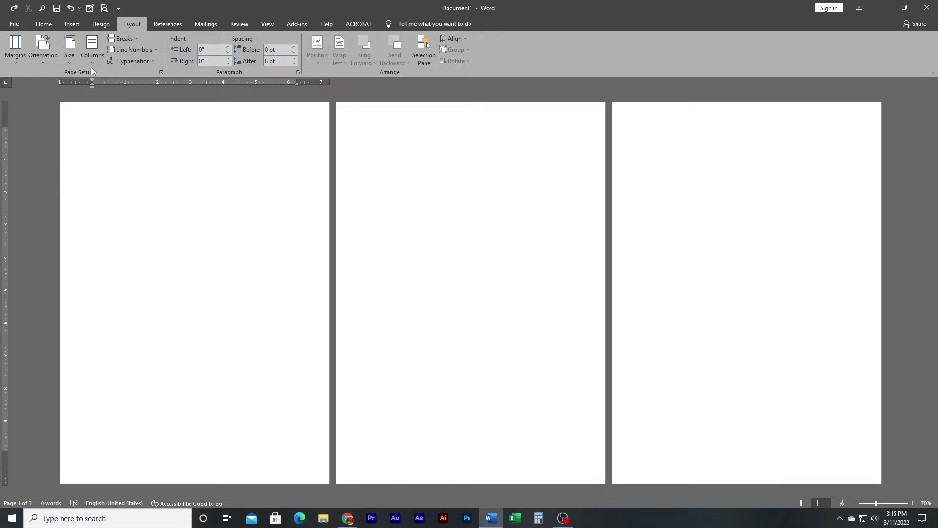
Step: Set page 1 to Letter 8.5 x 11 in paper size
left_click(75, 57)
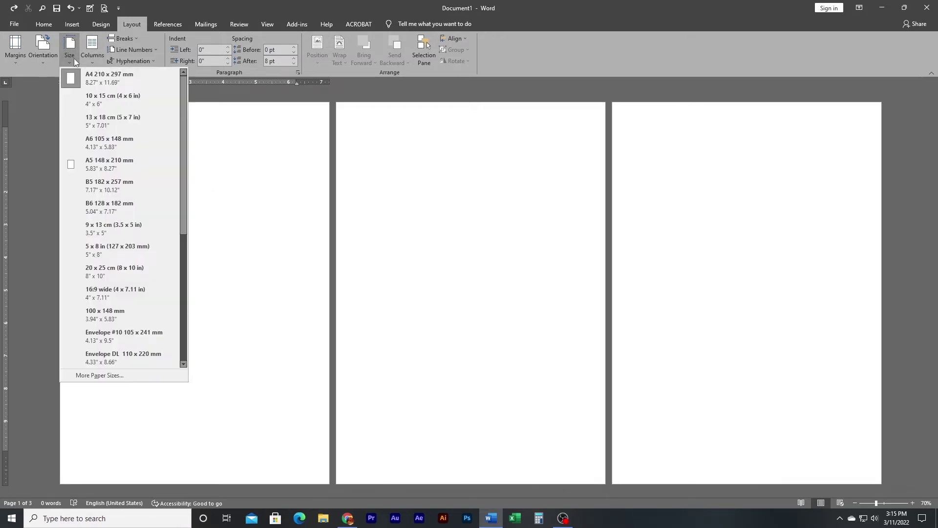
scroll(129, 210, "down", 3)
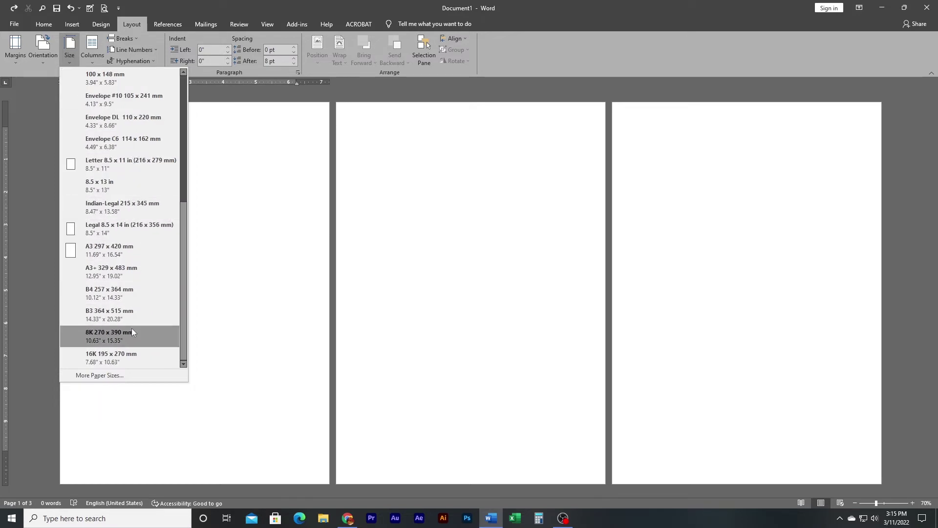
left_click(124, 375)
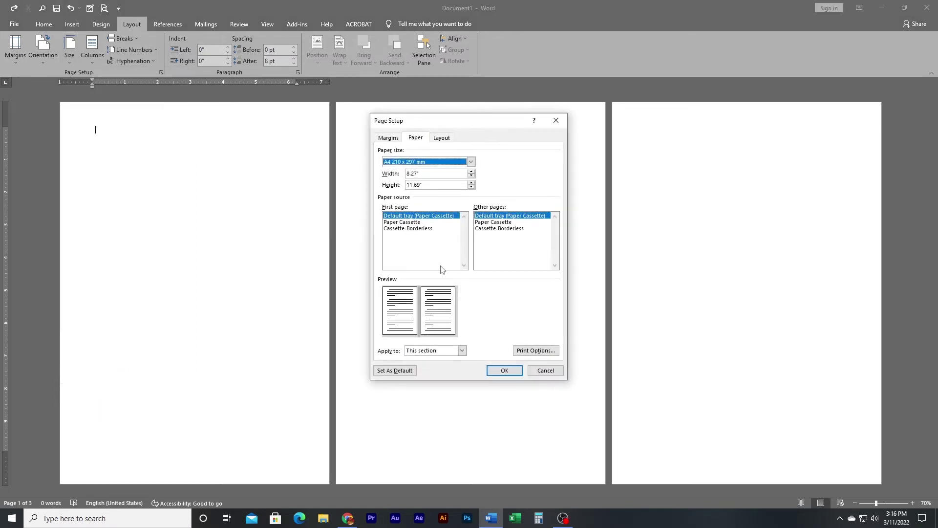
left_click(541, 372)
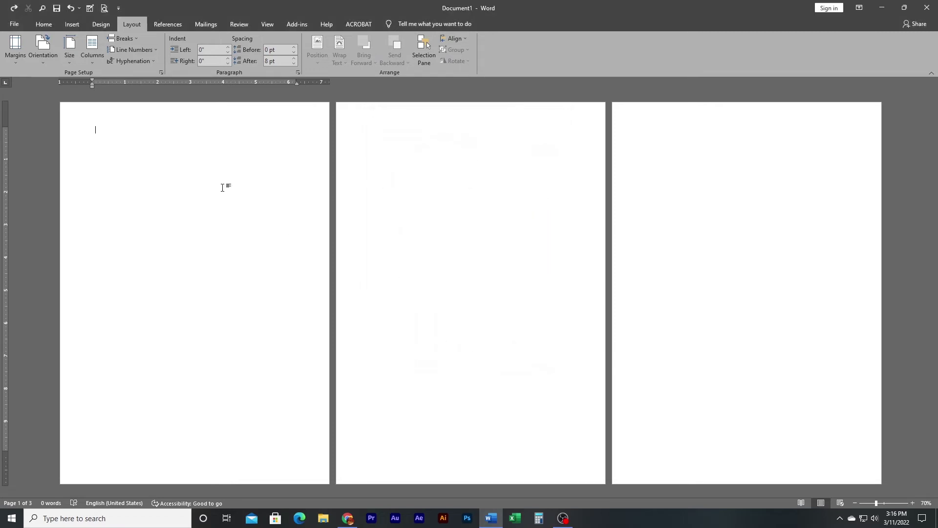
left_click(68, 58)
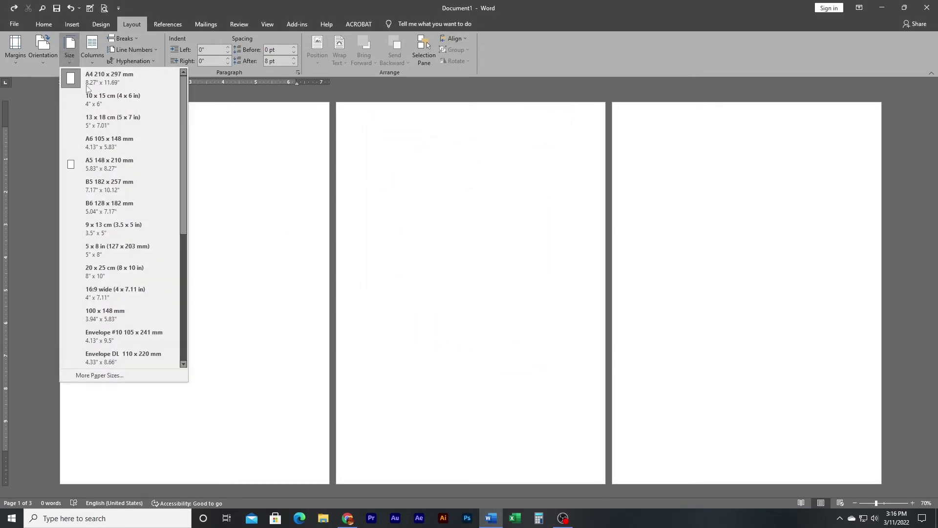
scroll(132, 303, "down", 5)
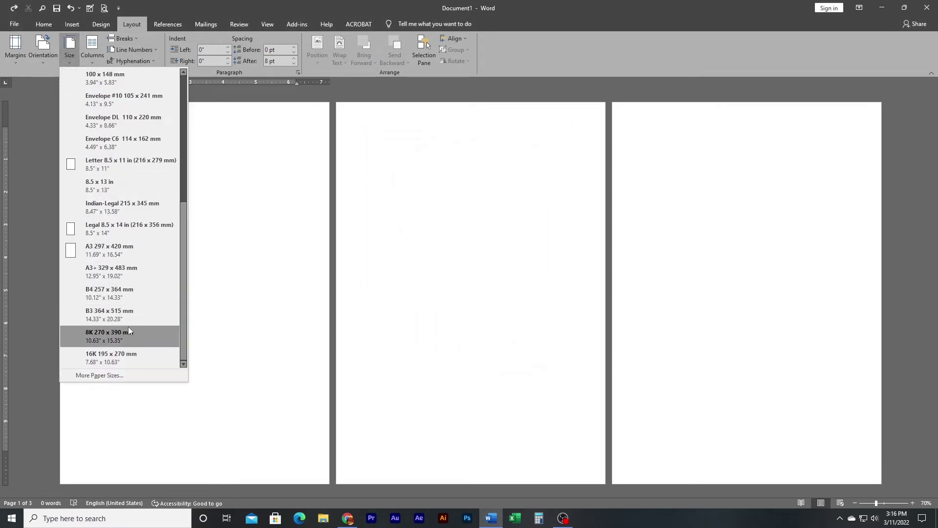
scroll(128, 326, "up", 3)
scroll(134, 305, "up", 2)
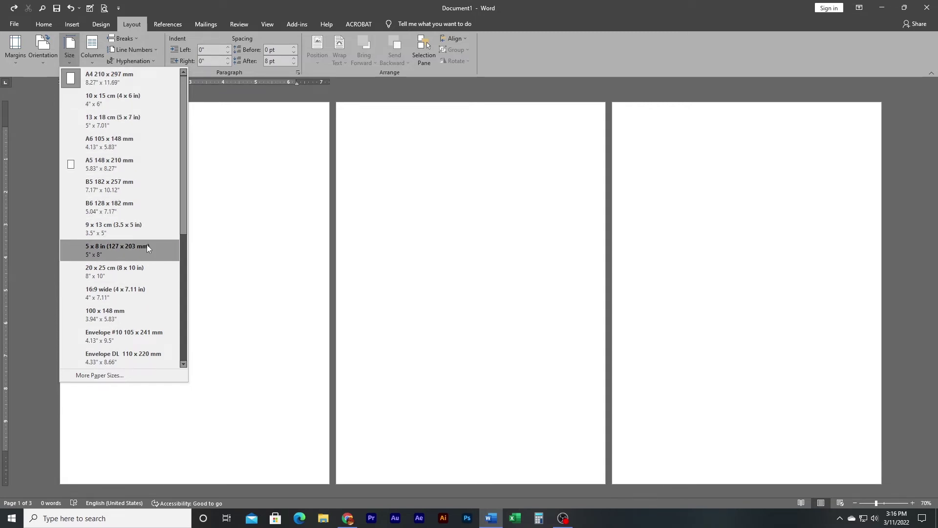
scroll(151, 217, "down", 2)
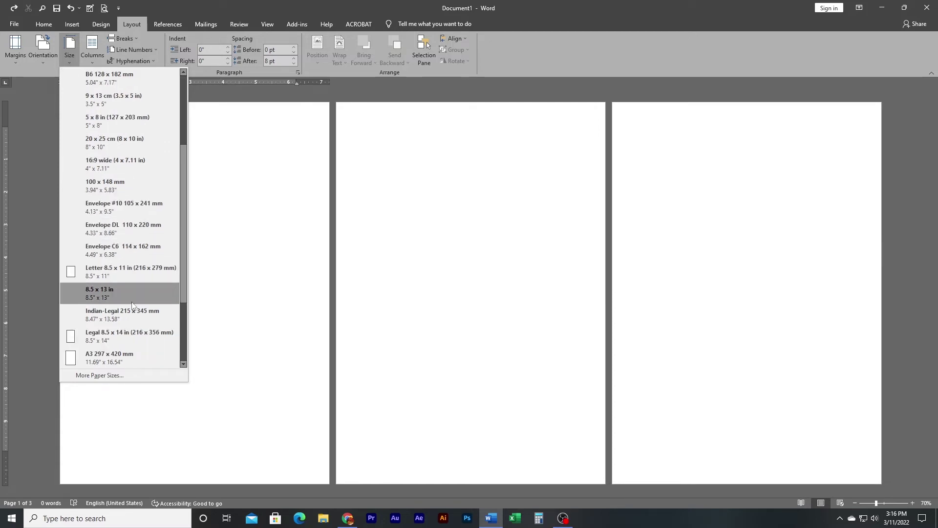
left_click(113, 266)
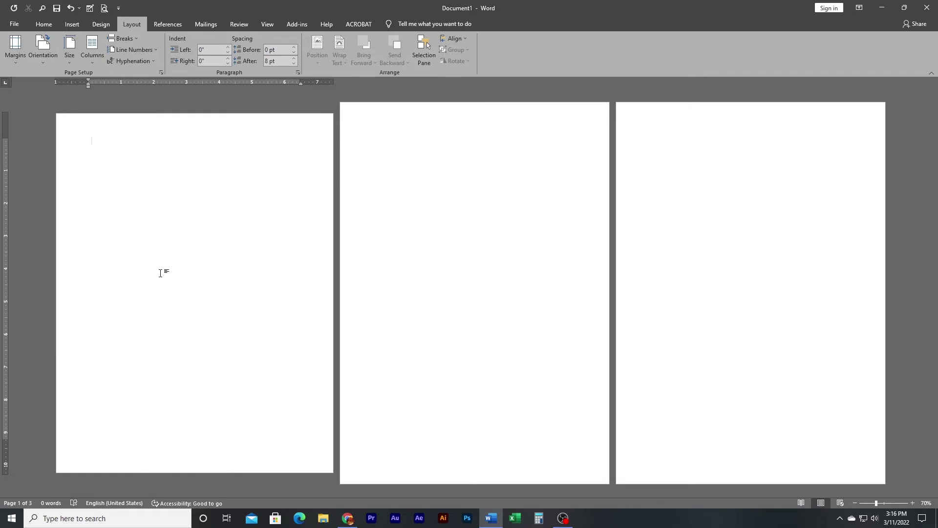
Step: Set page 2 to Legal 8.5 x 14 in paper size
left_click(404, 209)
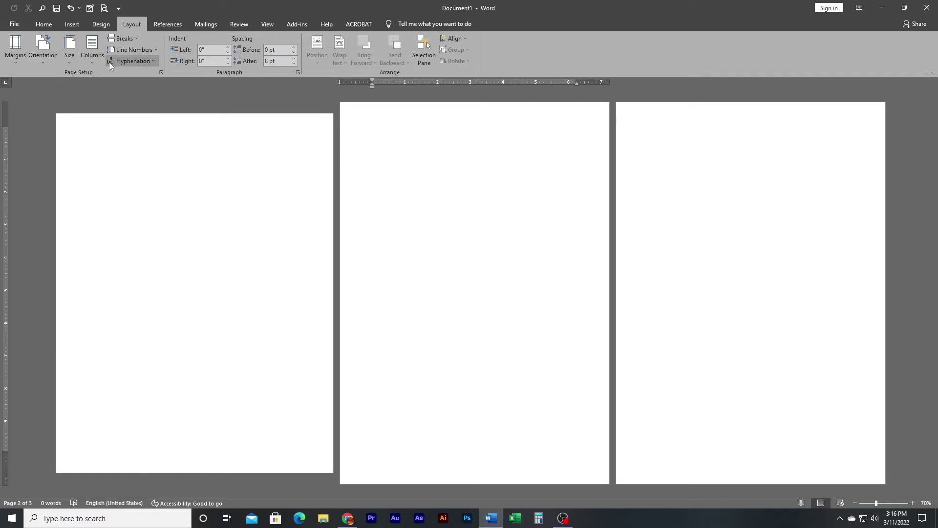
left_click(66, 61)
scroll(106, 235, "down", 4)
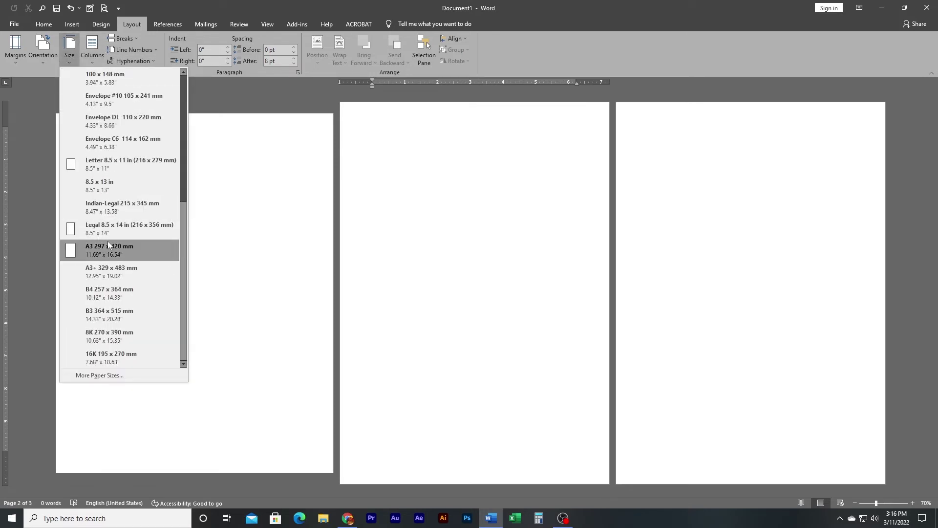
left_click(118, 225)
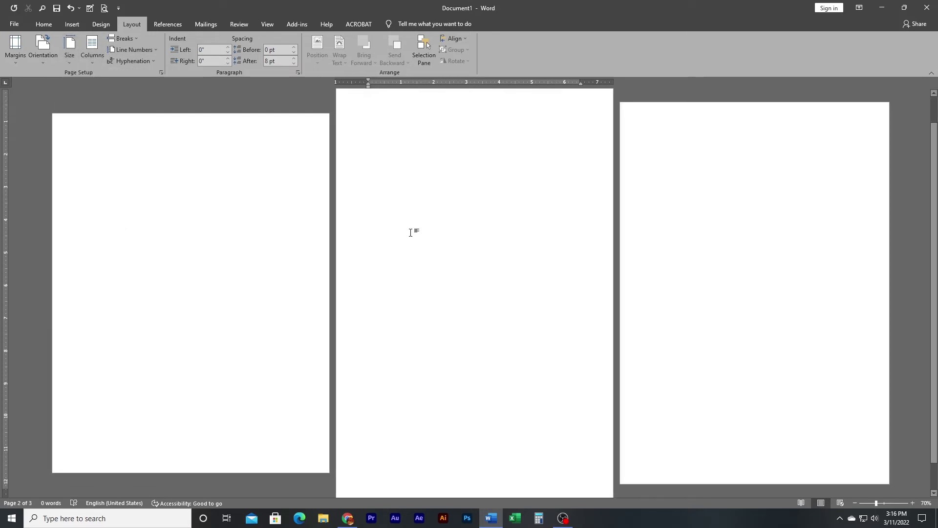
Step: Set page 3 to A3 paper size
scroll(411, 232, "down", 1, "ctrl")
scroll(410, 232, "down", 1, "ctrl")
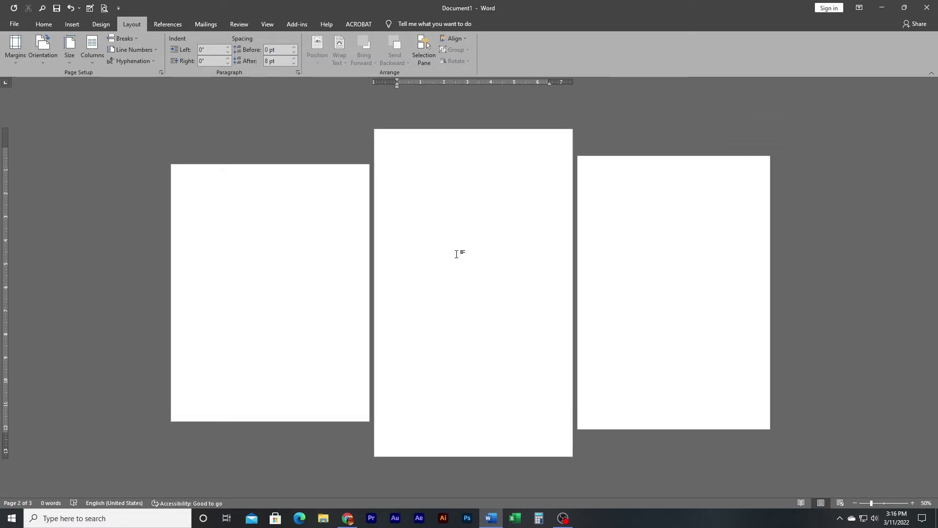
left_click(627, 215)
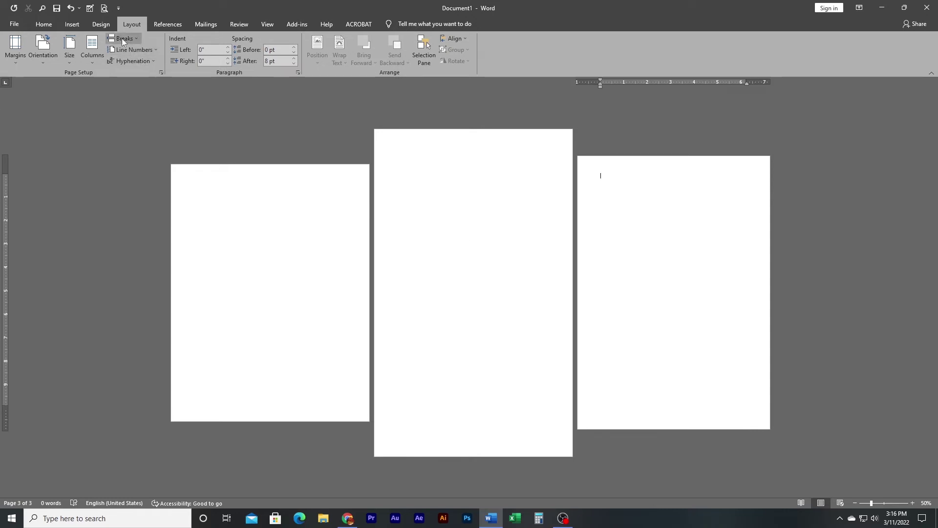
left_click(66, 63)
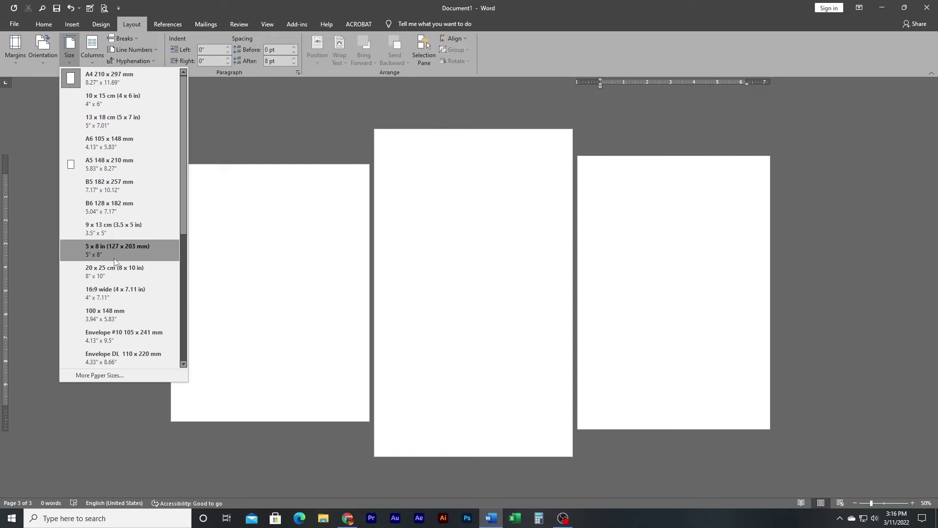
scroll(113, 258, "down", 2)
scroll(115, 261, "down", 5)
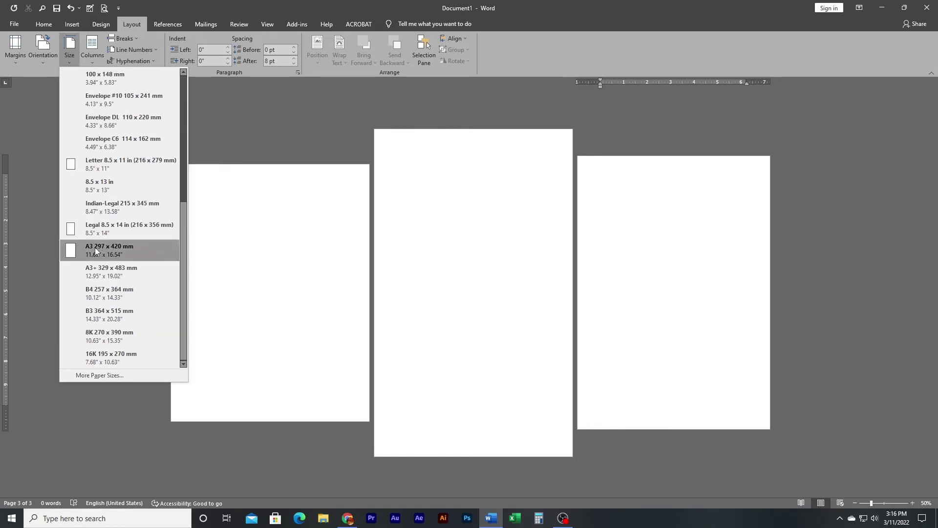
left_click(95, 247)
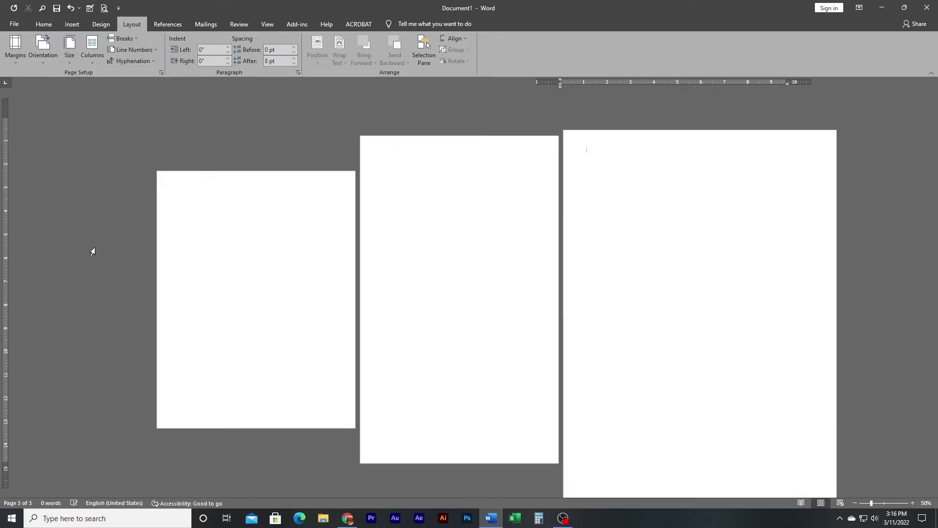
scroll(618, 233, "down", 1, "ctrl")
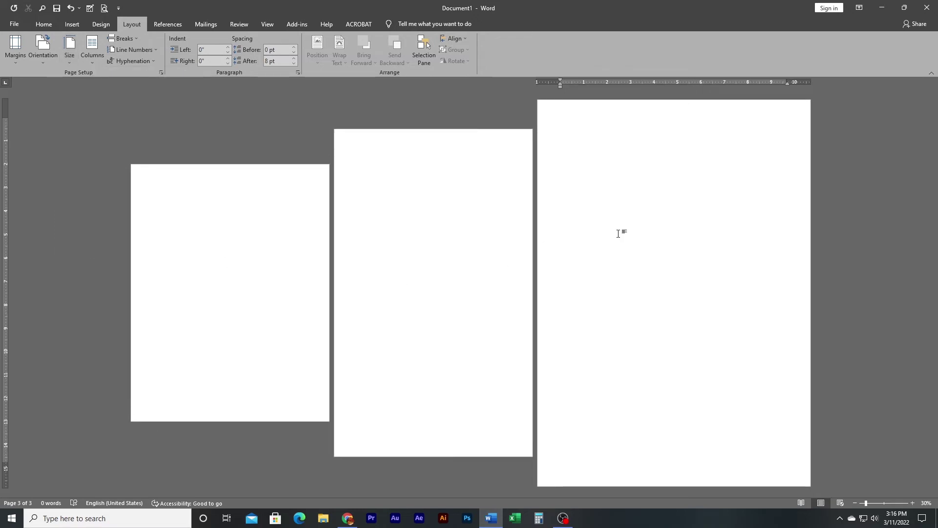
scroll(525, 281, "up", 4, "ctrl")
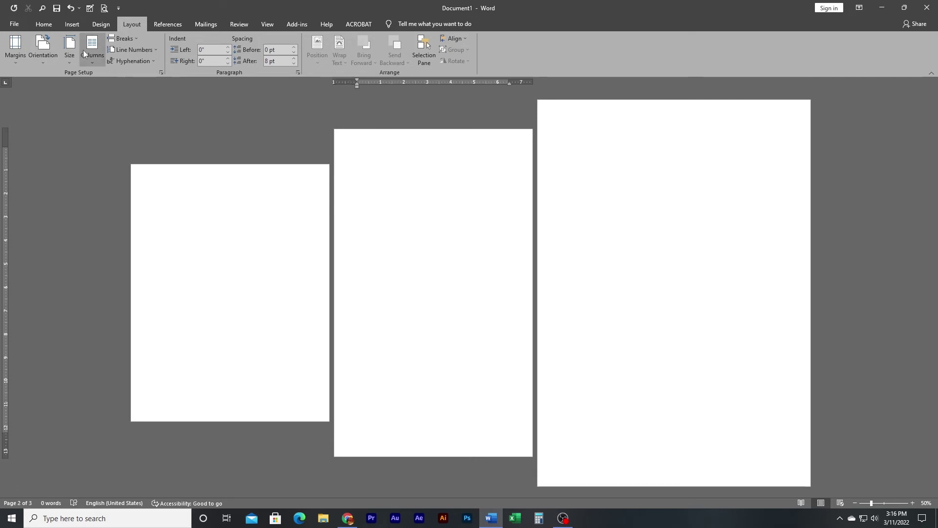
Step: Resize page 2 to Envelope #10 and page 3 to A4 210 x 297 mm
left_click(72, 58)
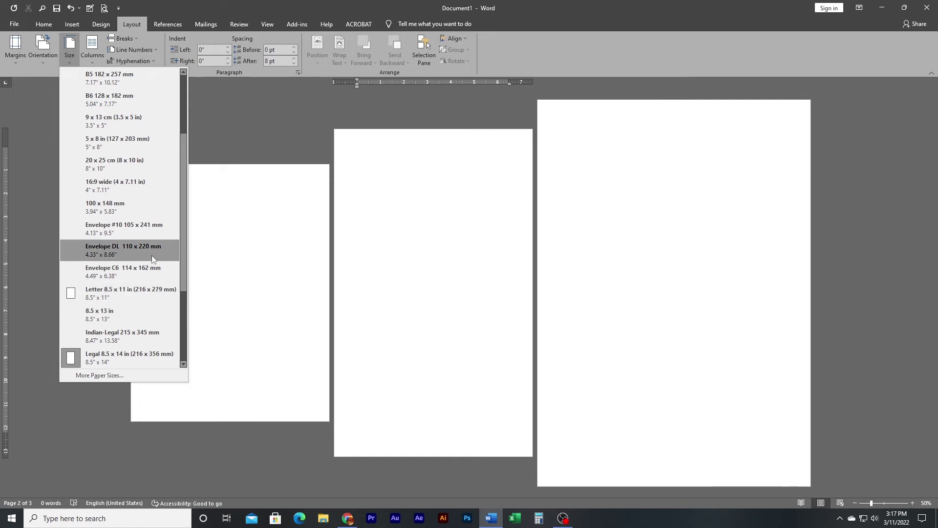
left_click(148, 222)
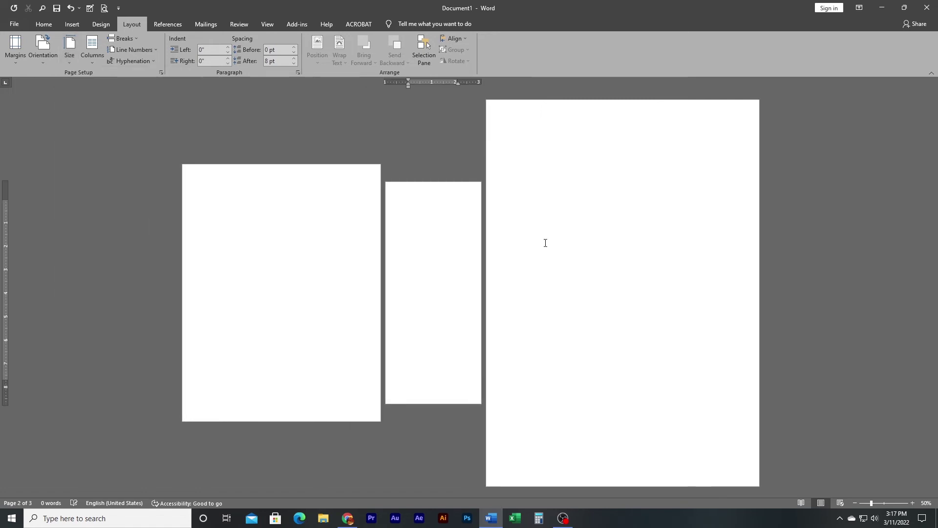
double_click(440, 282)
left_click(571, 191)
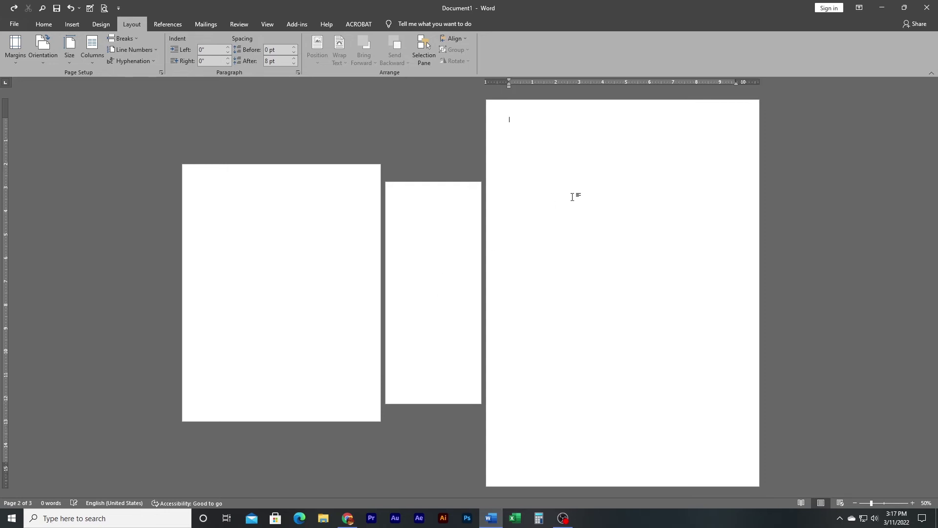
left_click(69, 64)
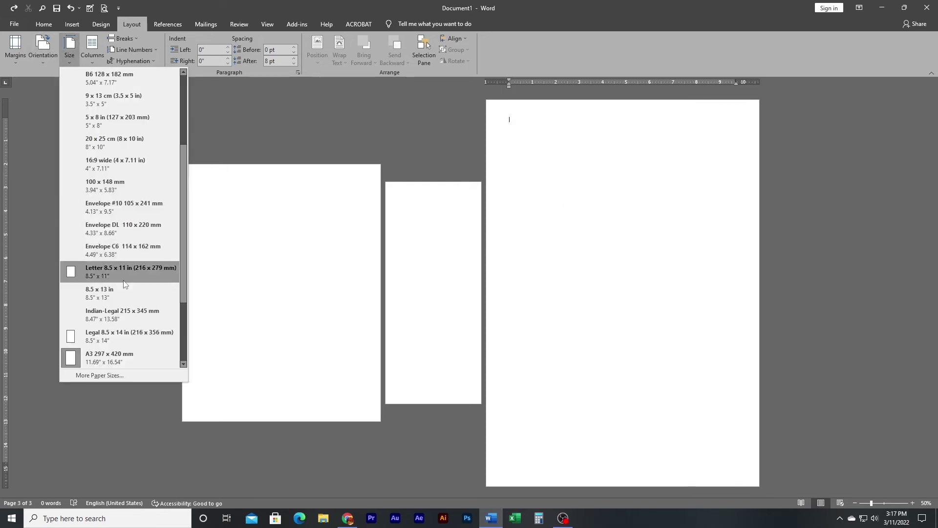
scroll(125, 290, "down", 3)
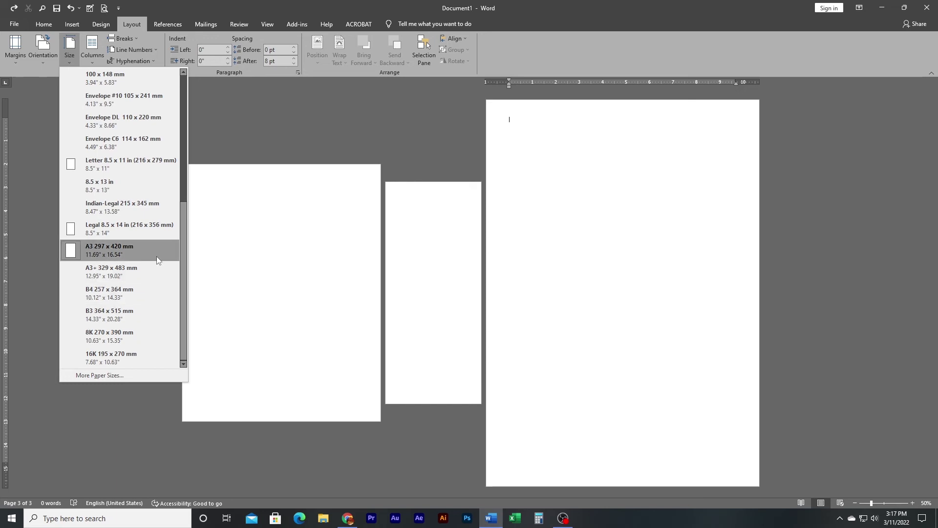
scroll(150, 238, "up", 5)
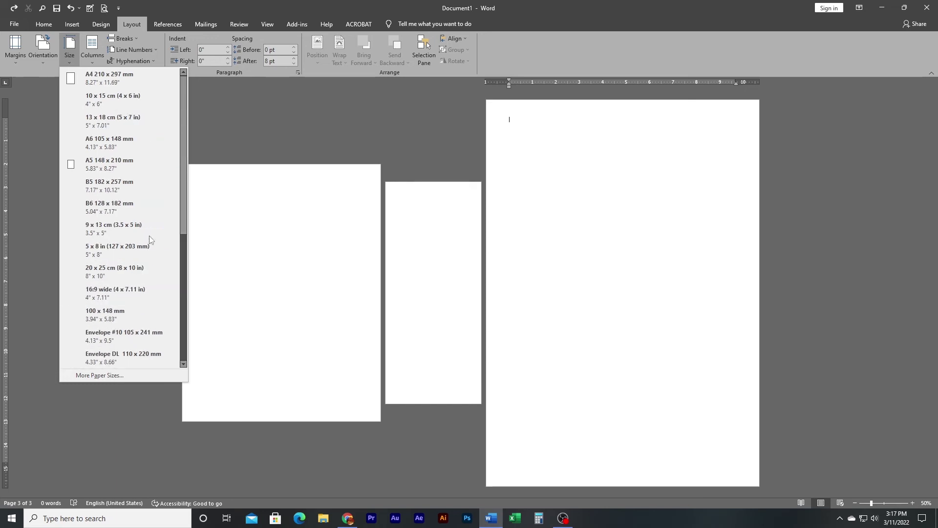
left_click(130, 75)
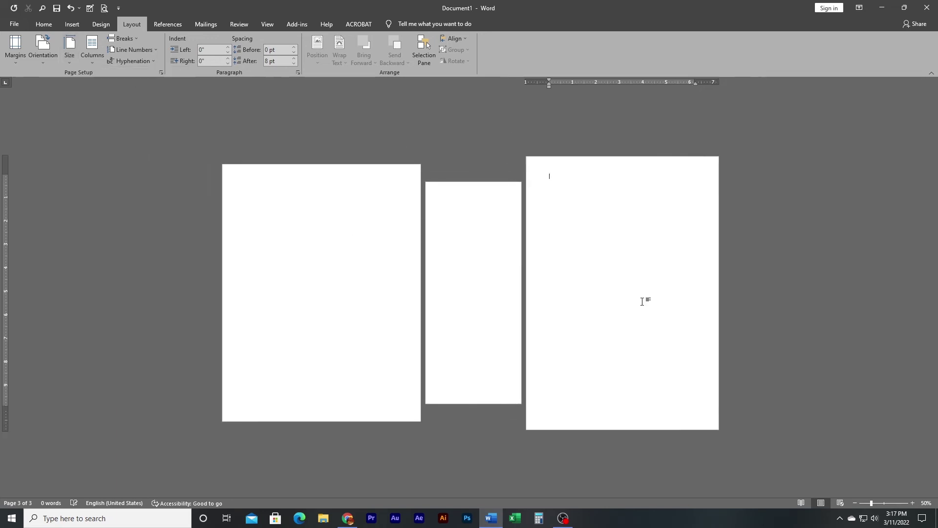
Step: Set page 1 to A6 105 x 148 mm paper size
left_click(383, 256)
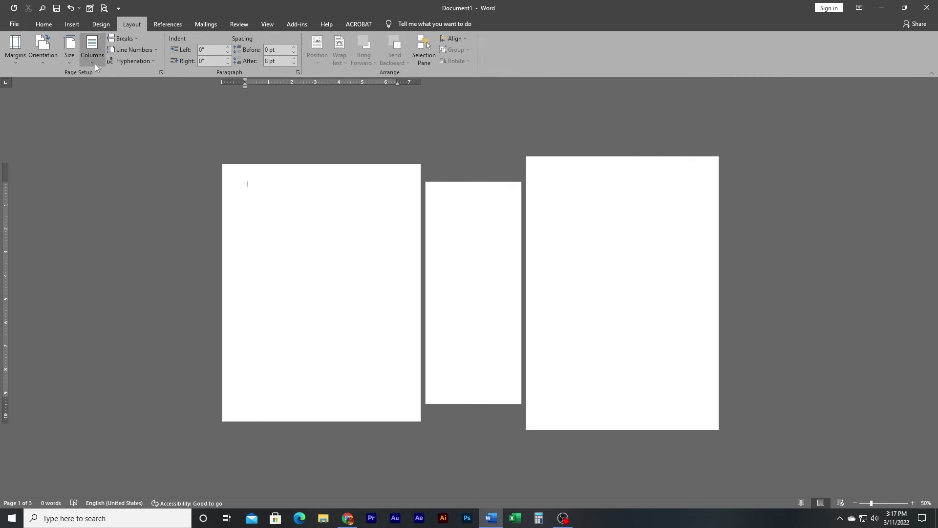
left_click(69, 57)
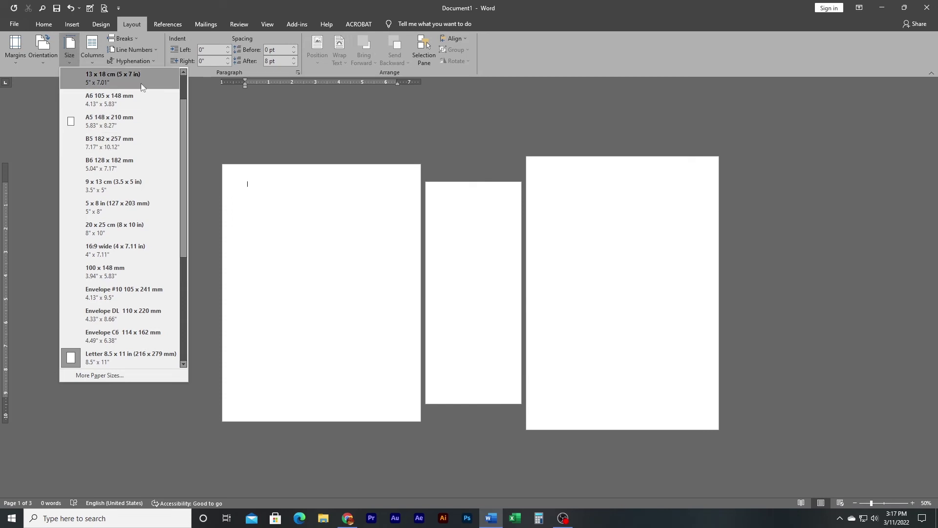
left_click(131, 99)
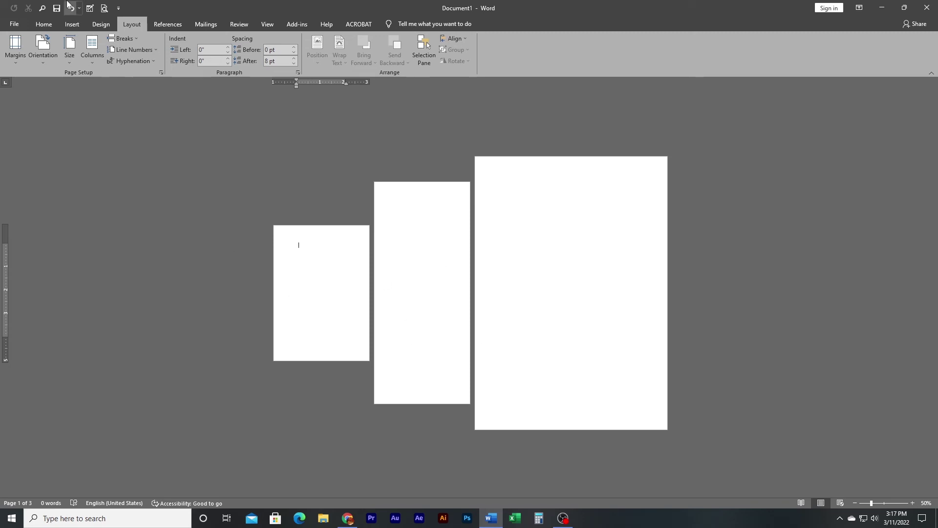
Step: Show the Layout Breaks list of page and section break types
left_click(131, 40)
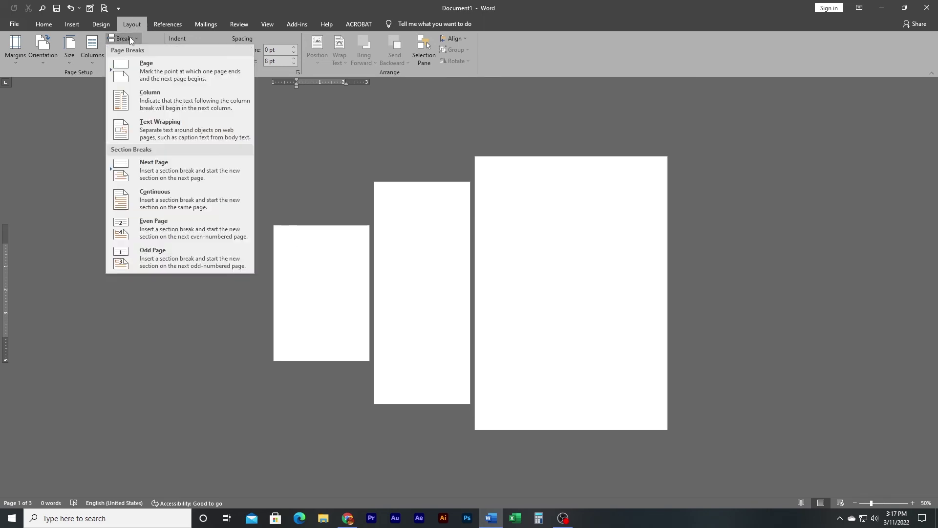